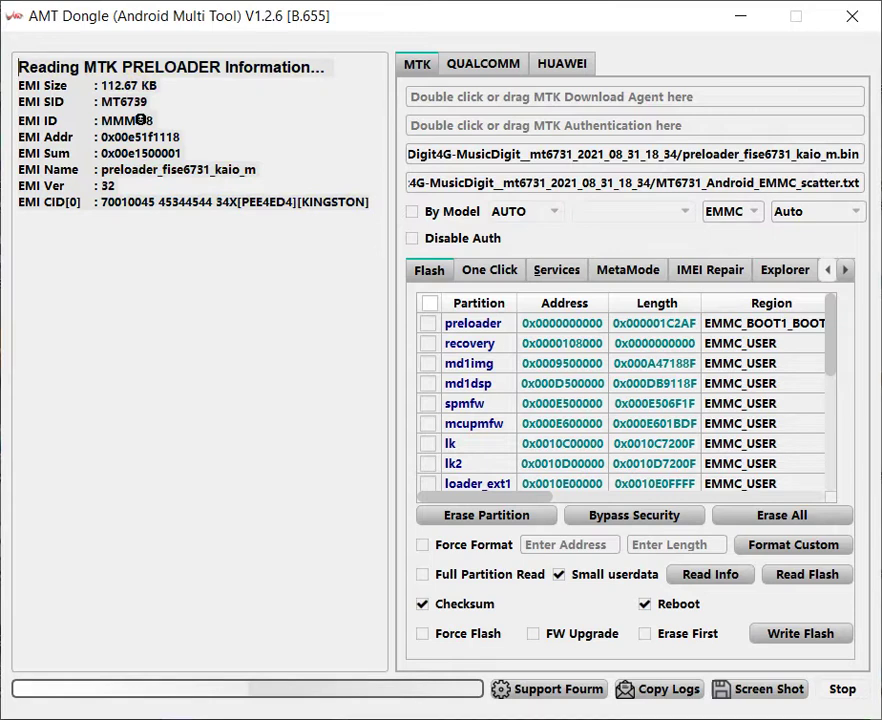
# Step: Highlight the EMI SID line in the preloader log and read the connected MTK phone's device information
pyautogui.click(89, 104)
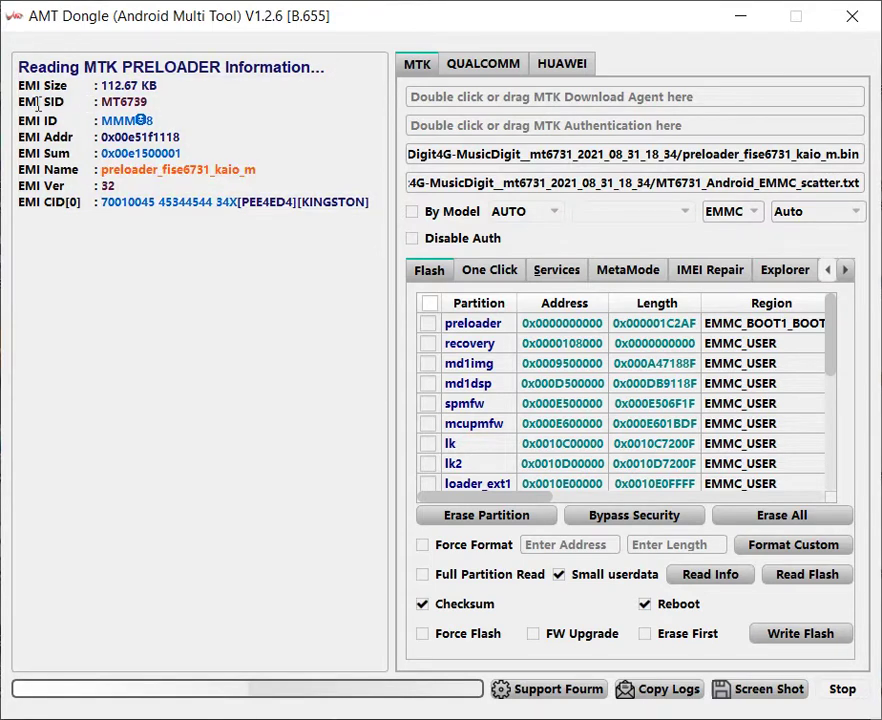
pyautogui.moveTo(37, 103); pyautogui.dragTo(187, 101)
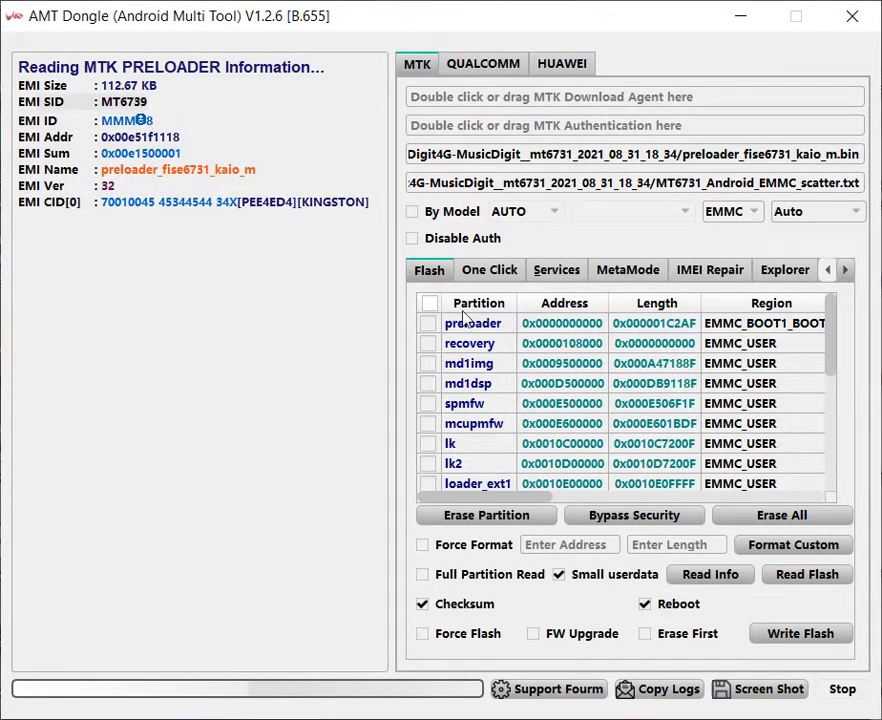
pyautogui.click(725, 576)
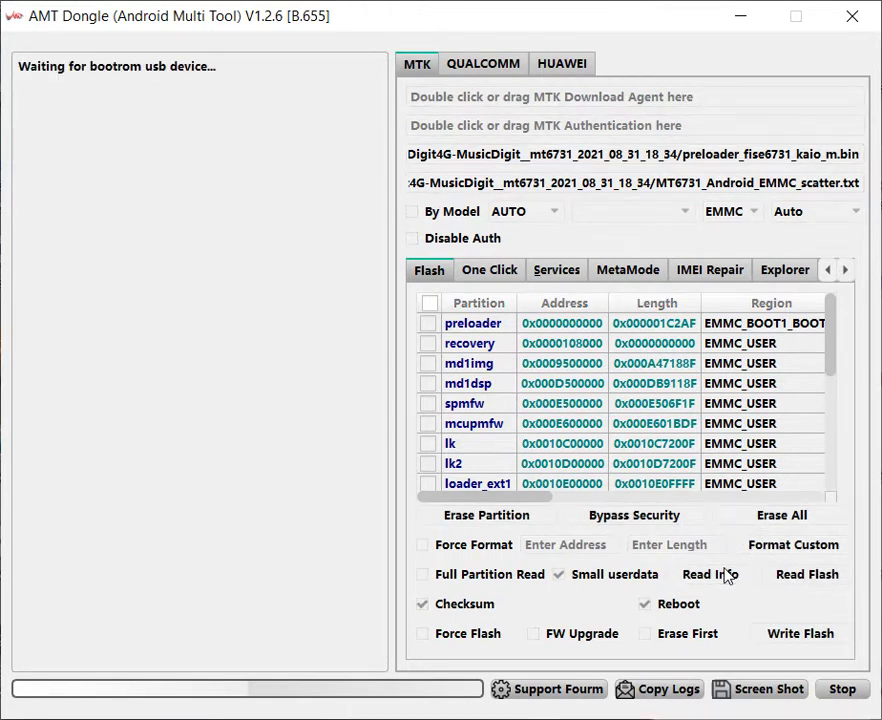
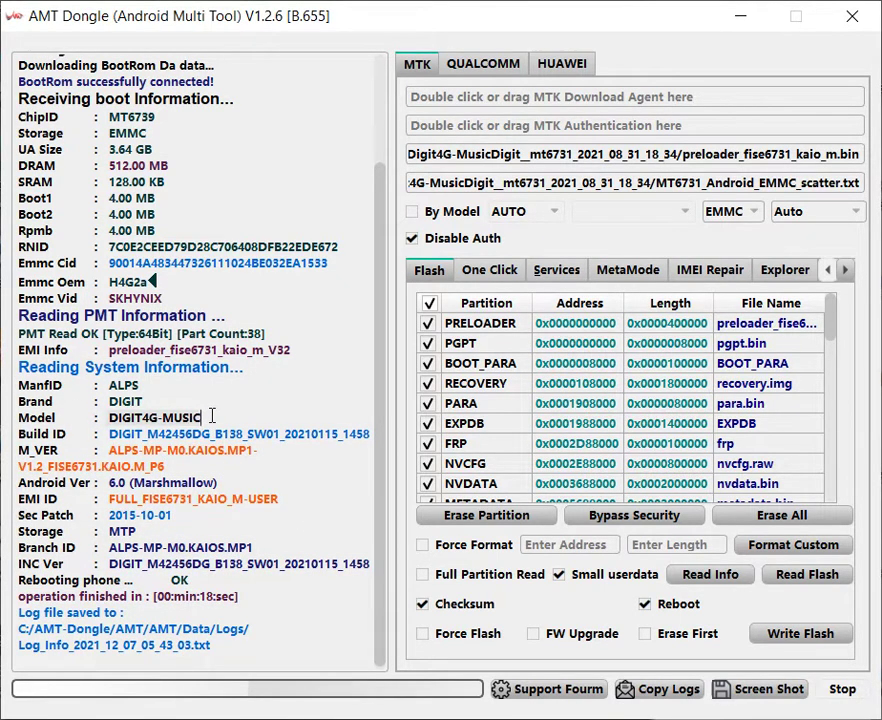
# Step: Read the phone's flash into a new Desktop folder named "JazzDigit4g Music By AMT Dongle"
pyautogui.click(822, 579)
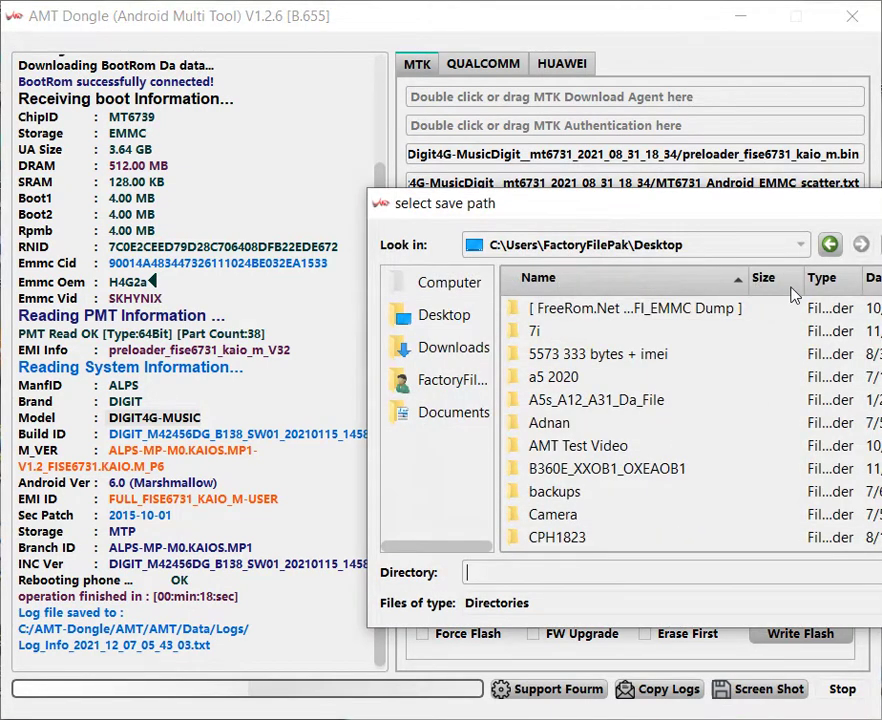
pyautogui.moveTo(747, 212); pyautogui.dragTo(640, 50)
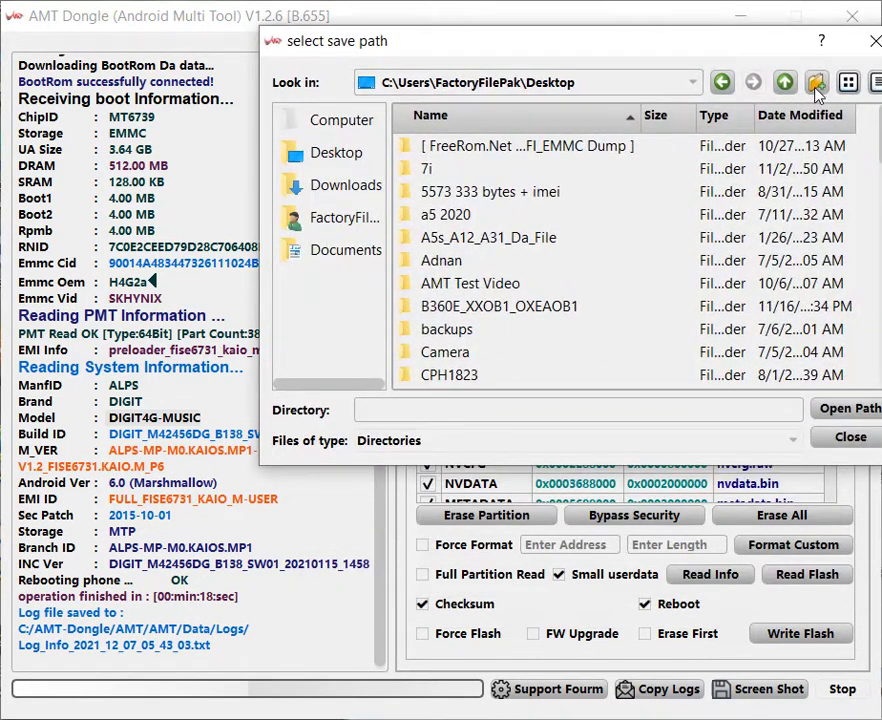
pyautogui.click(816, 84)
pyautogui.write('Jazz')
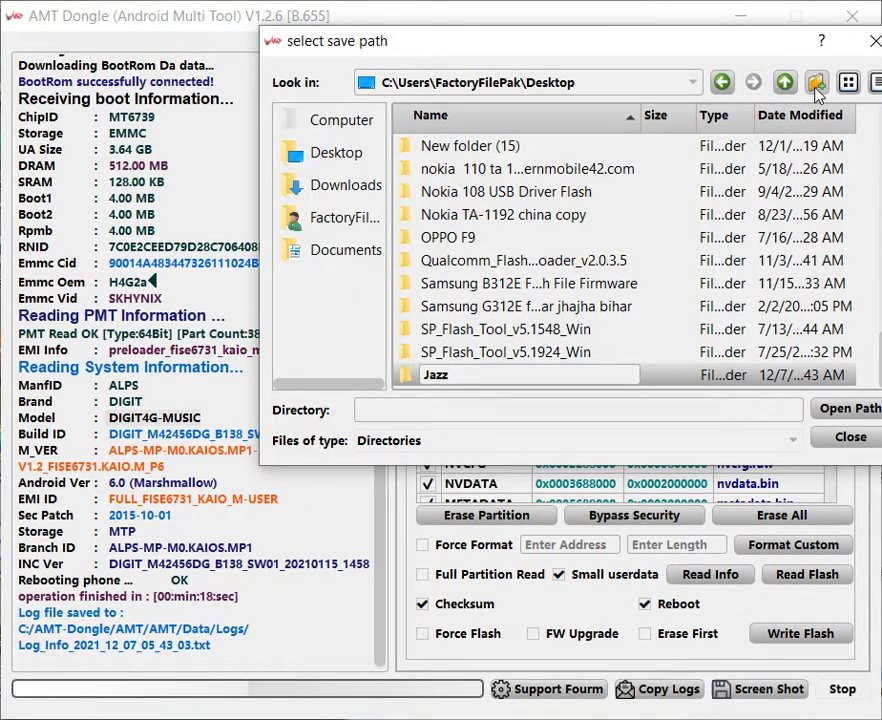
pyautogui.write('Digit4g Mu')
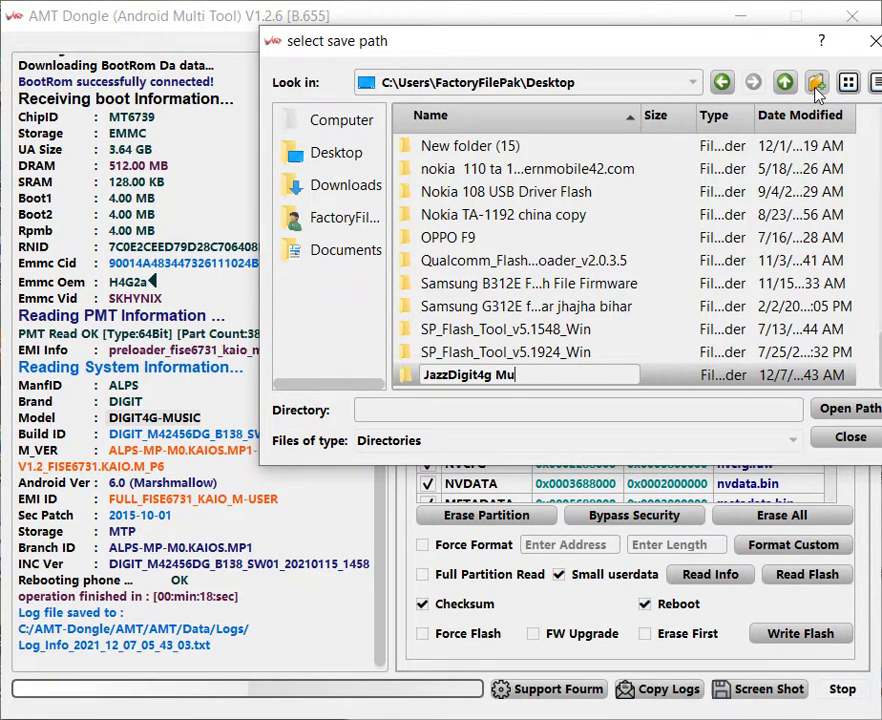
pyautogui.write('sic By AMT Do')
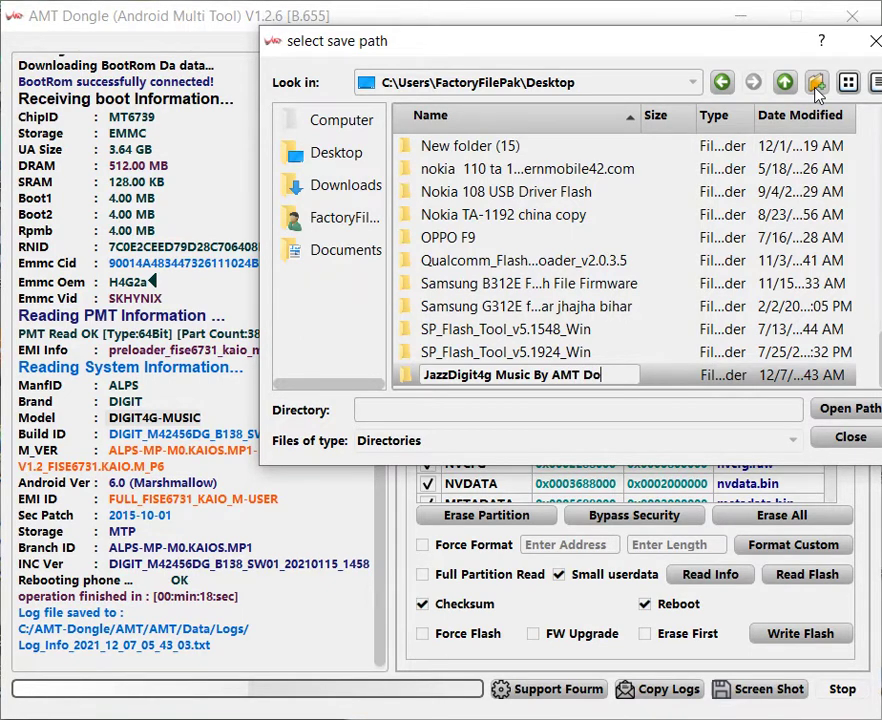
pyautogui.write('ngle')
pyautogui.click(853, 409)
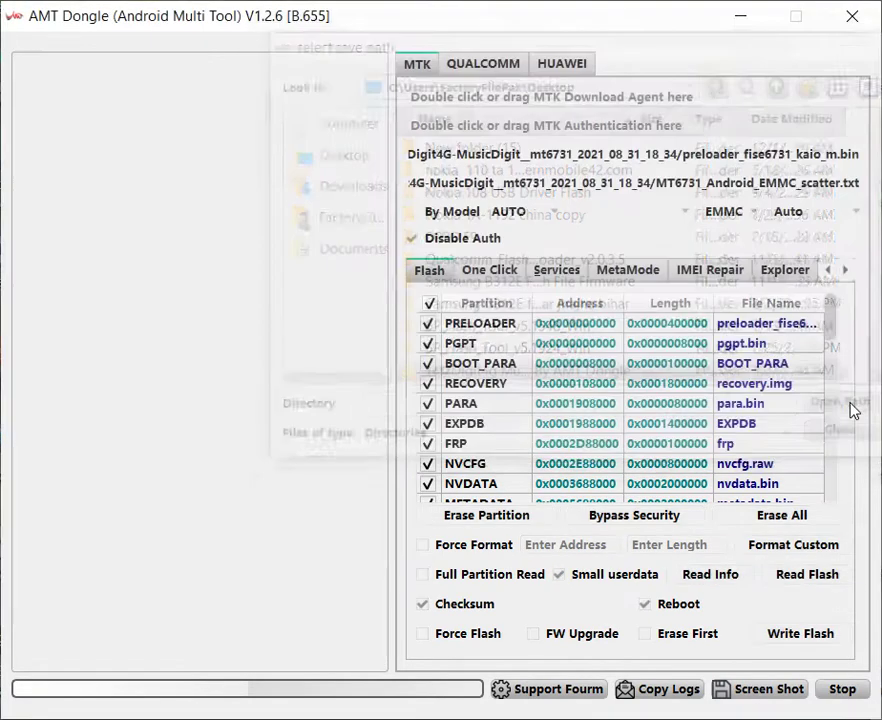
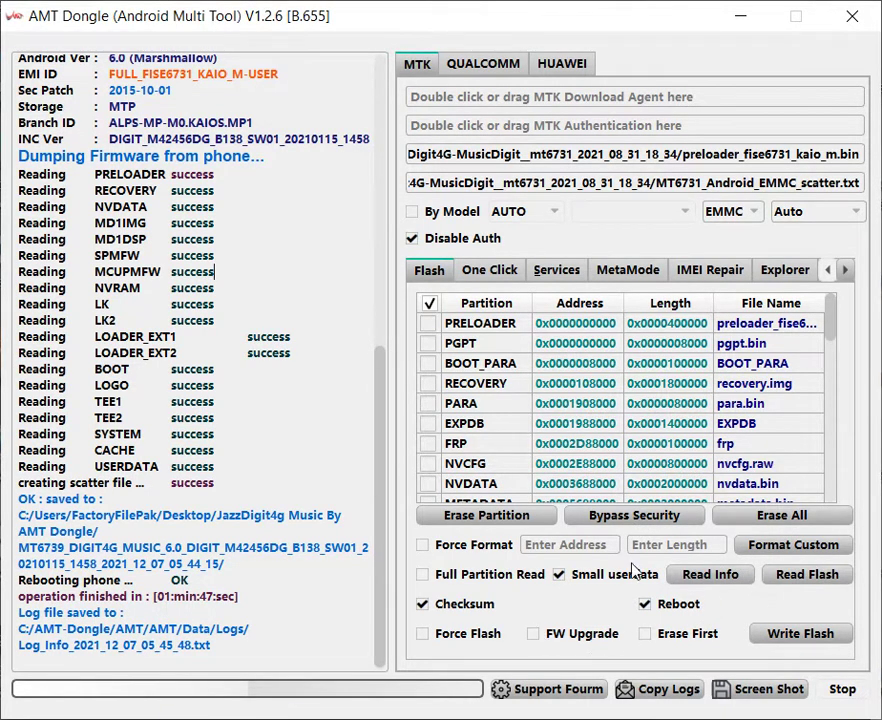
# Step: Look through the MTK functions offered under Services, MetaMode, Explorer, IMEI Repair, Flash and One Click
pyautogui.click(558, 270)
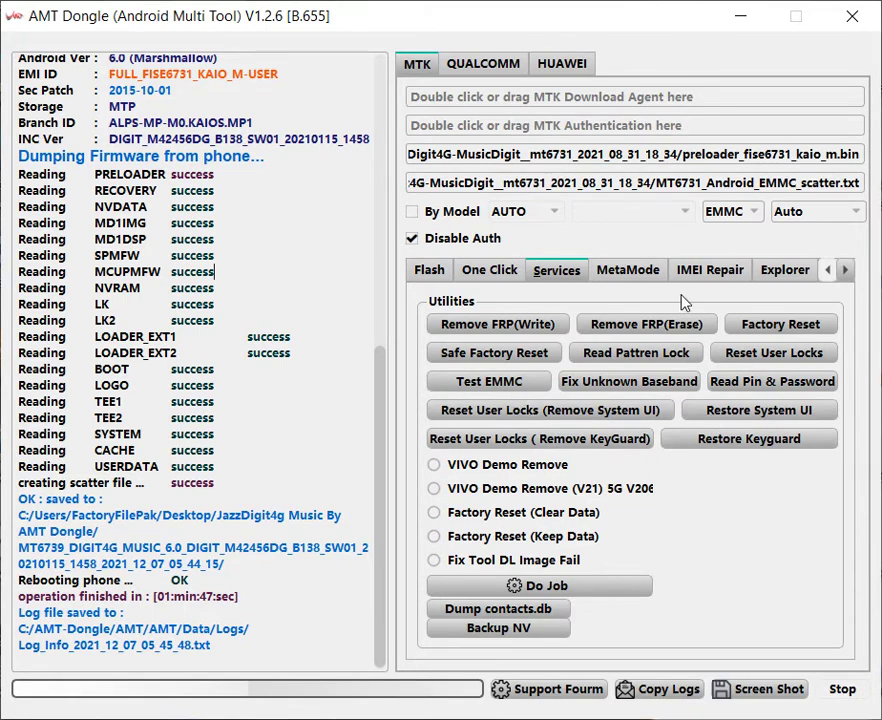
pyautogui.click(630, 274)
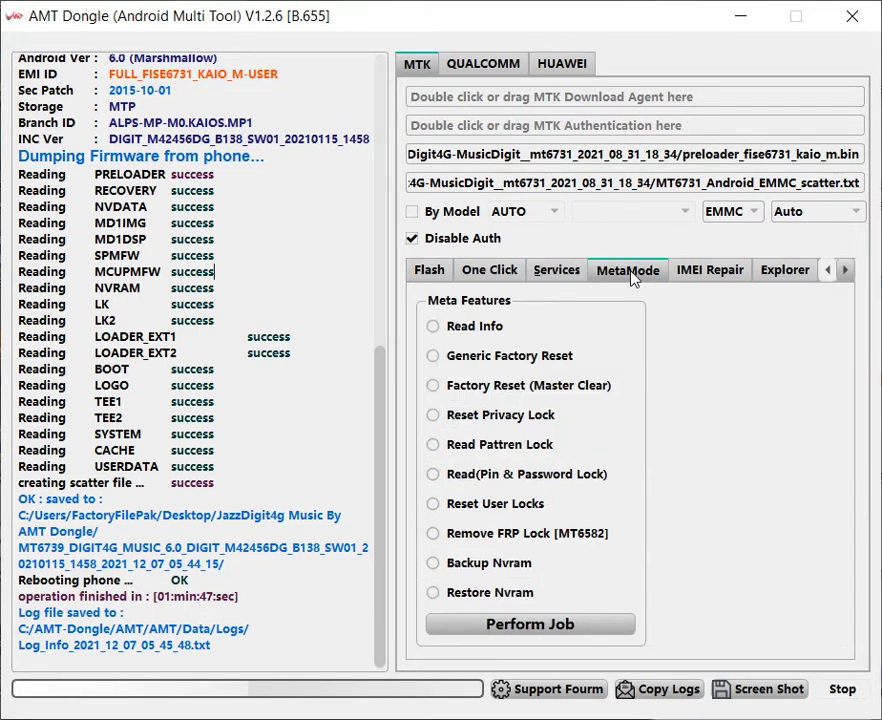
pyautogui.click(786, 276)
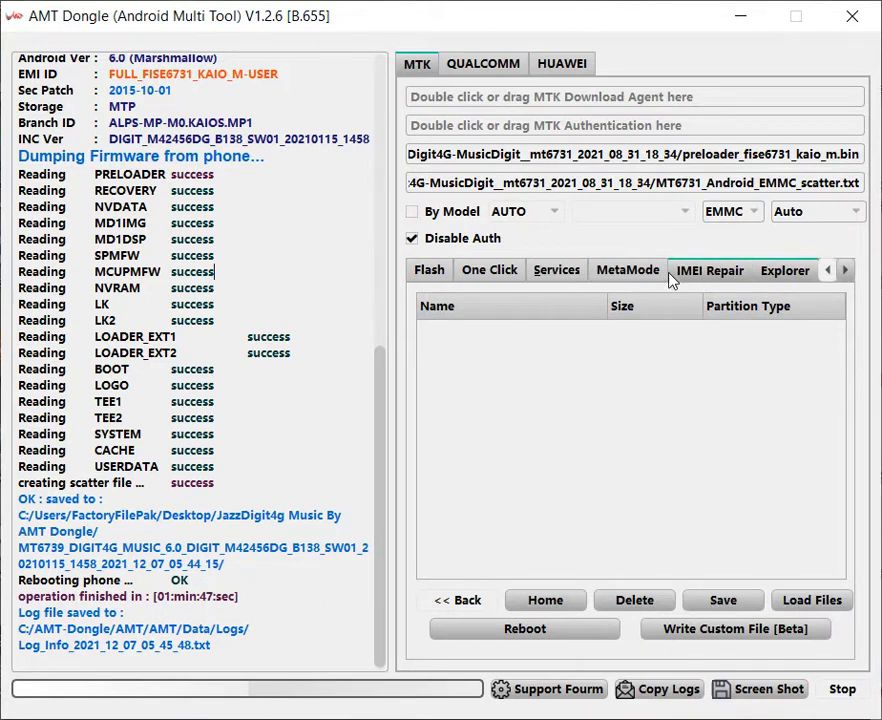
pyautogui.click(718, 271)
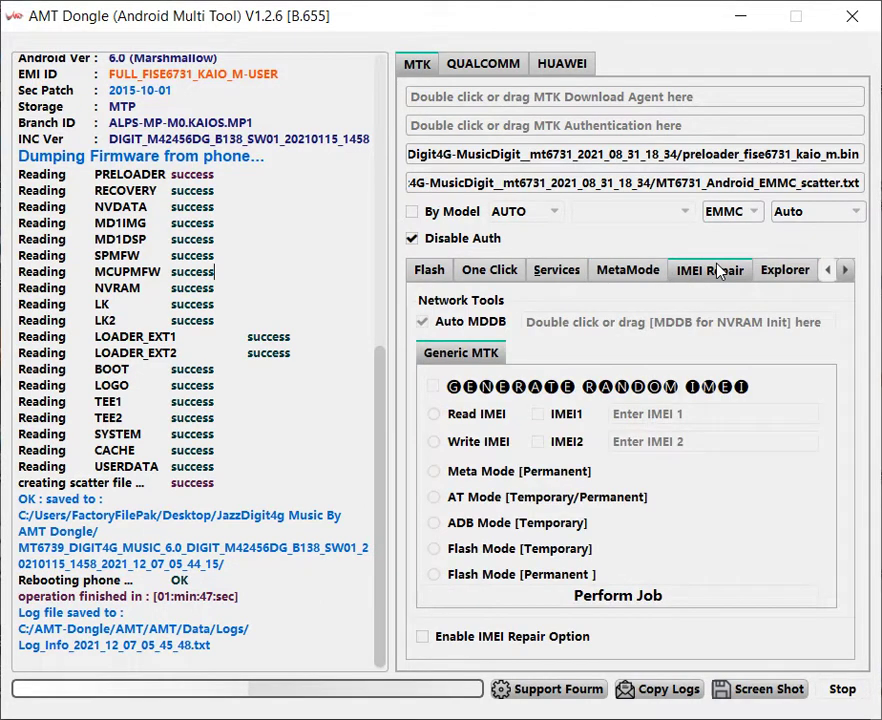
pyautogui.click(429, 271)
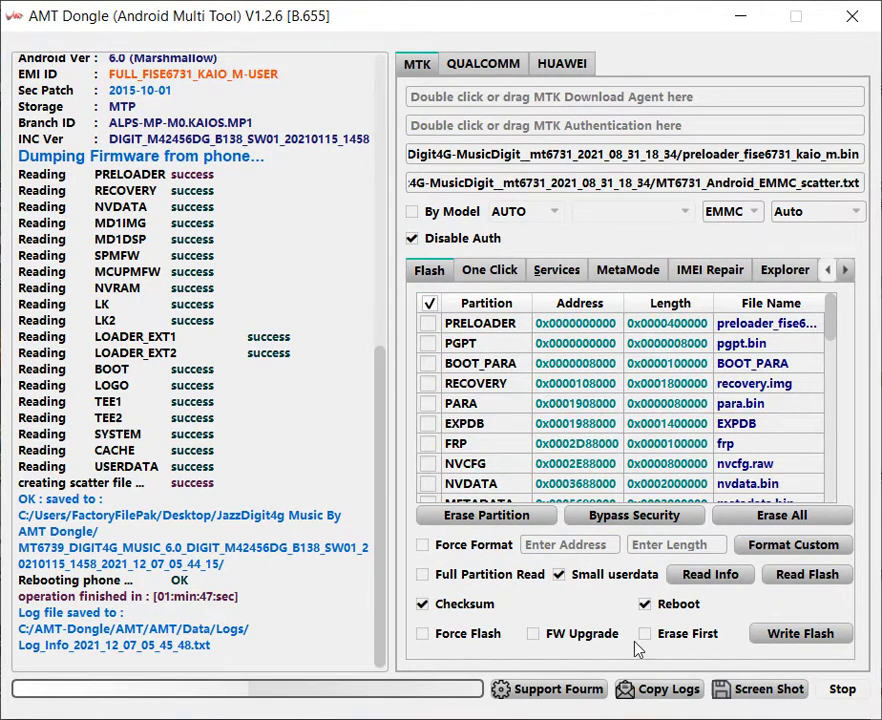
pyautogui.click(489, 272)
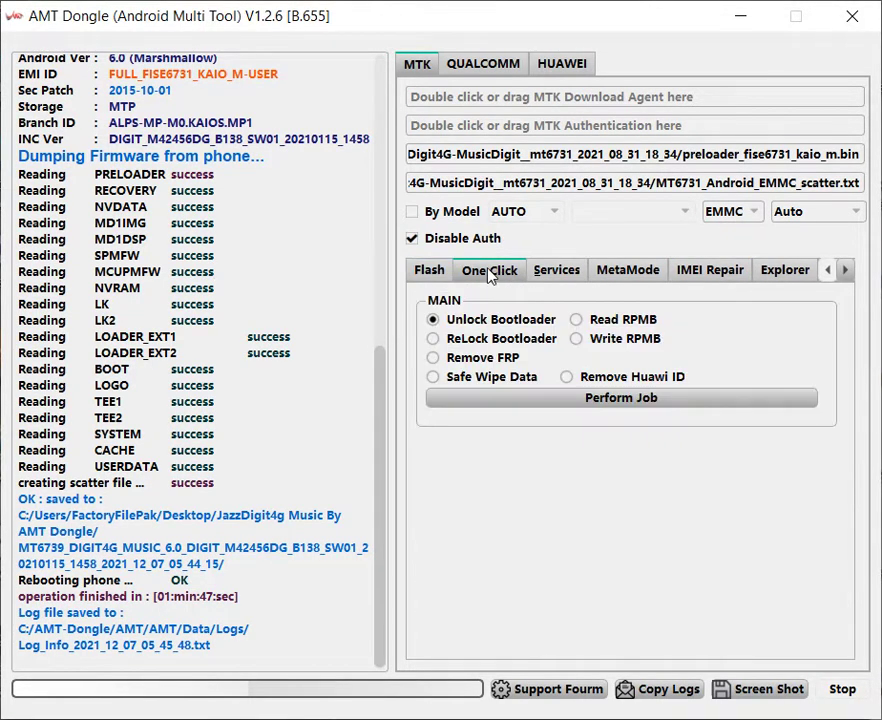
pyautogui.click(557, 277)
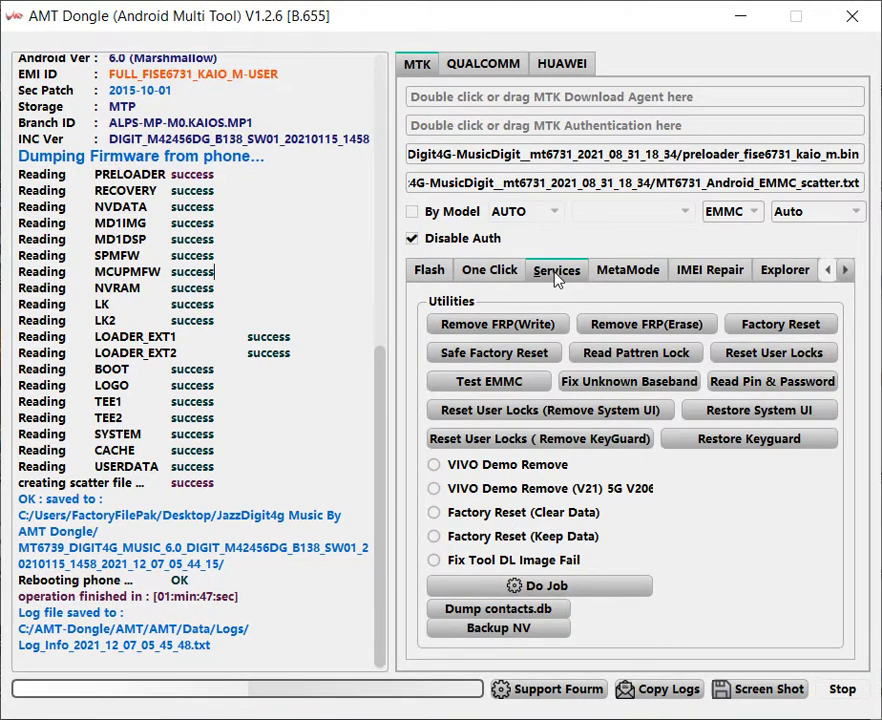
# Step: Examine the further MTK functions, including EMMC and IMEI Repair, and return to the Flash partition list
pyautogui.click(846, 271)
pyautogui.click(846, 271)
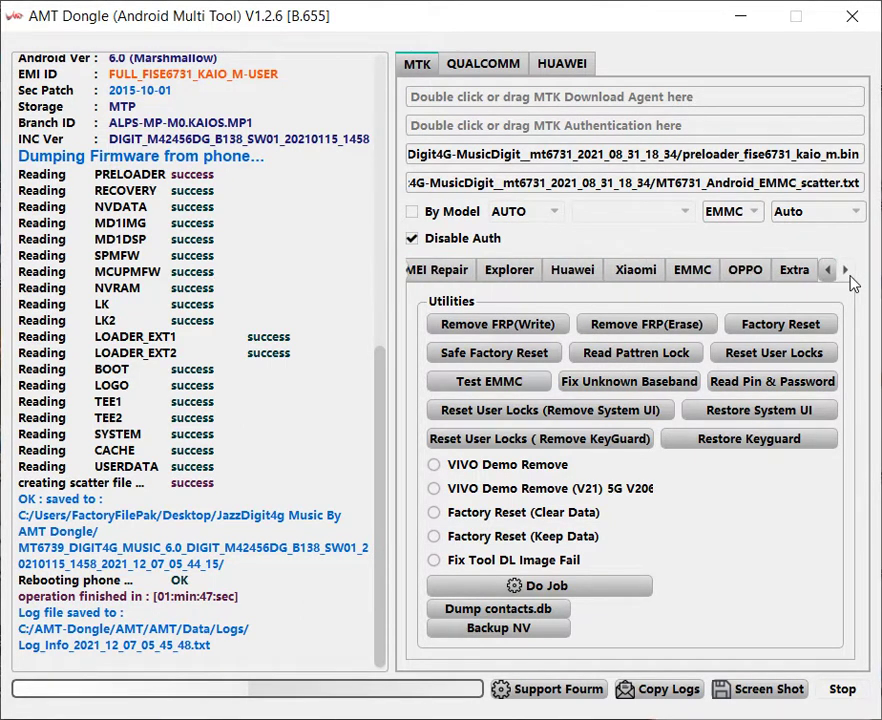
pyautogui.click(688, 272)
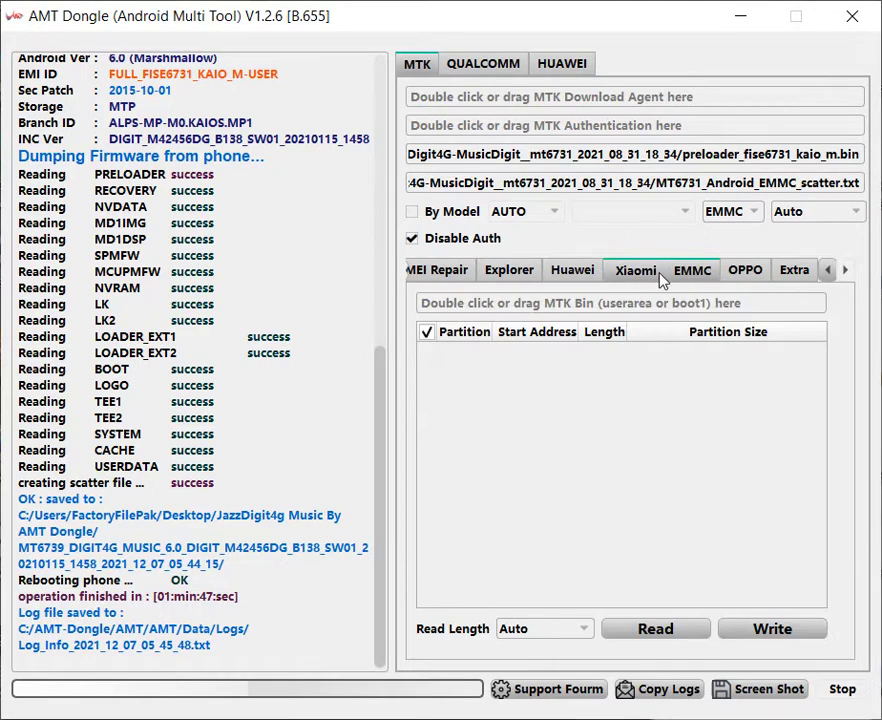
pyautogui.click(788, 273)
pyautogui.click(424, 271)
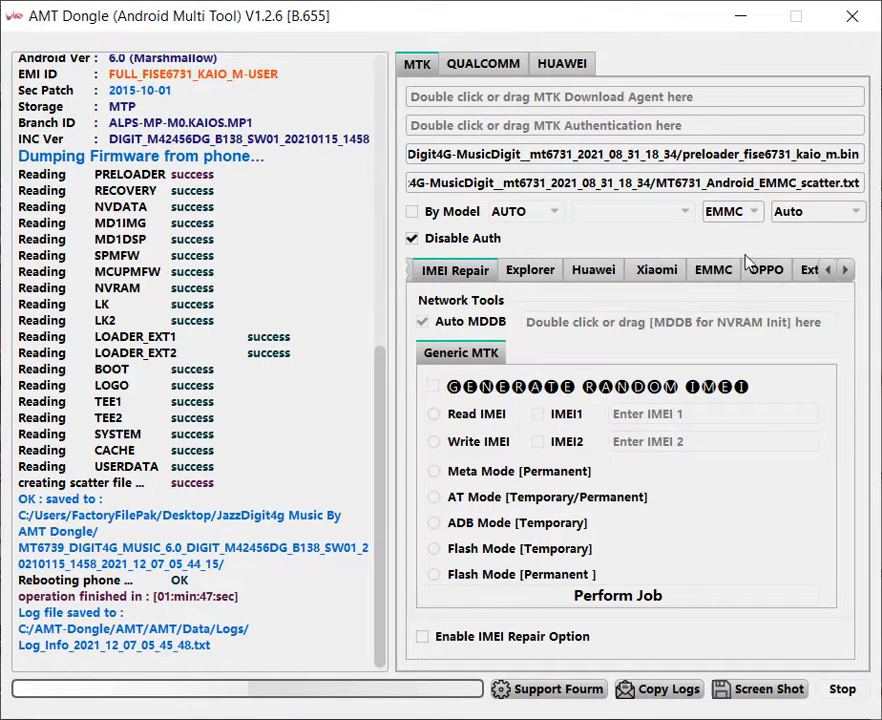
pyautogui.click(828, 271)
pyautogui.click(828, 271)
pyautogui.click(828, 271)
pyautogui.click(828, 271)
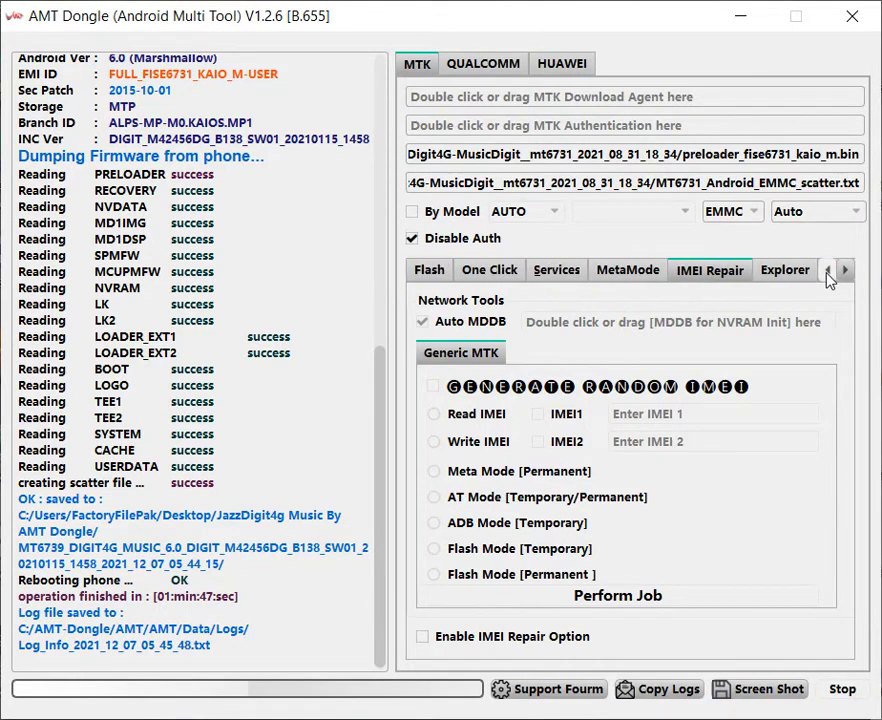
pyautogui.click(421, 278)
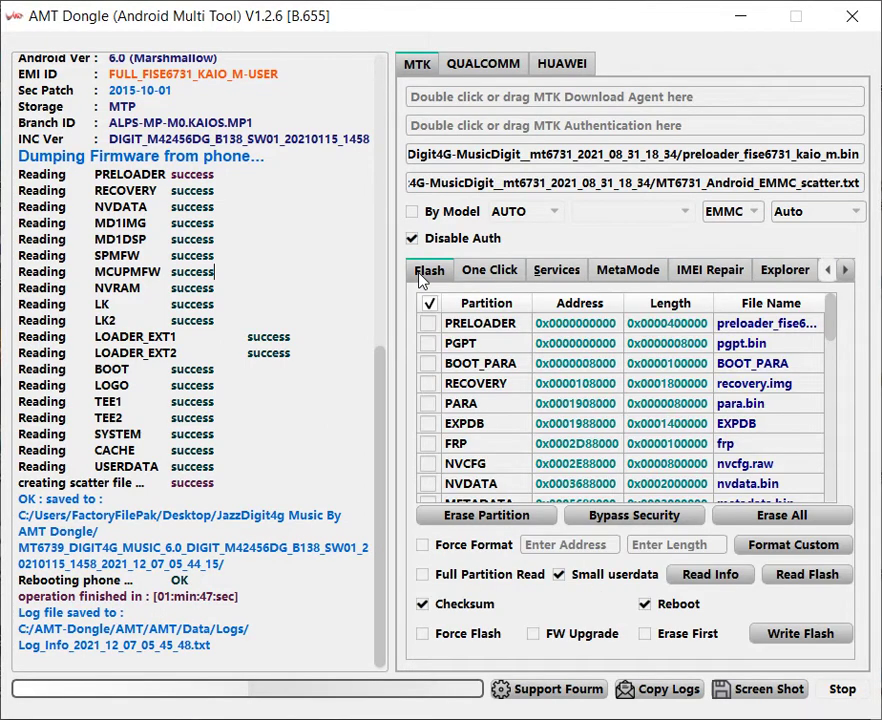
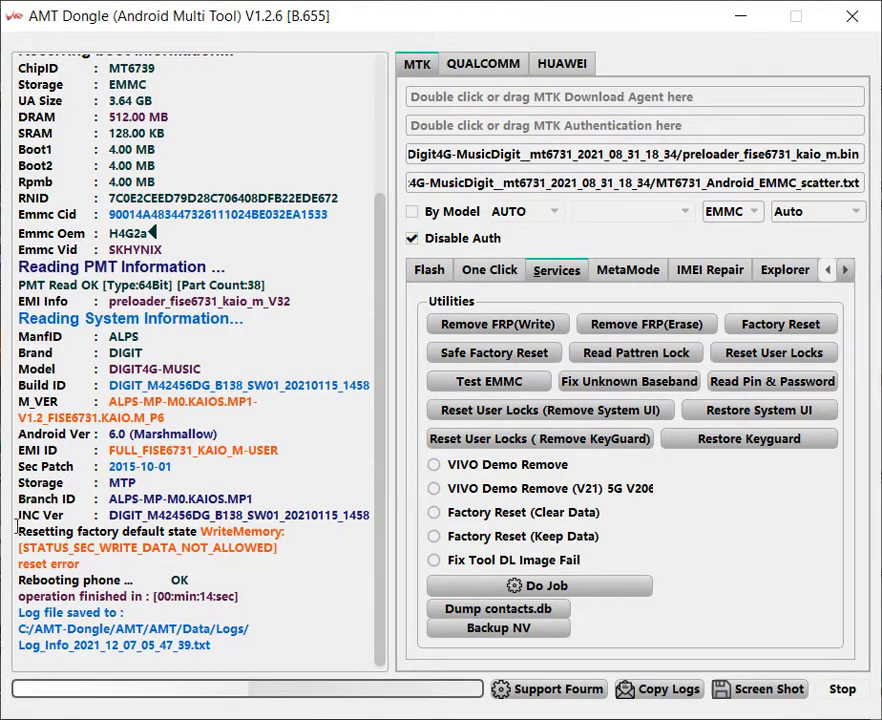
# Step: Highlight the factory reset and reboot messages in the operation log to examine them
pyautogui.moveTo(17, 525); pyautogui.dragTo(313, 579)
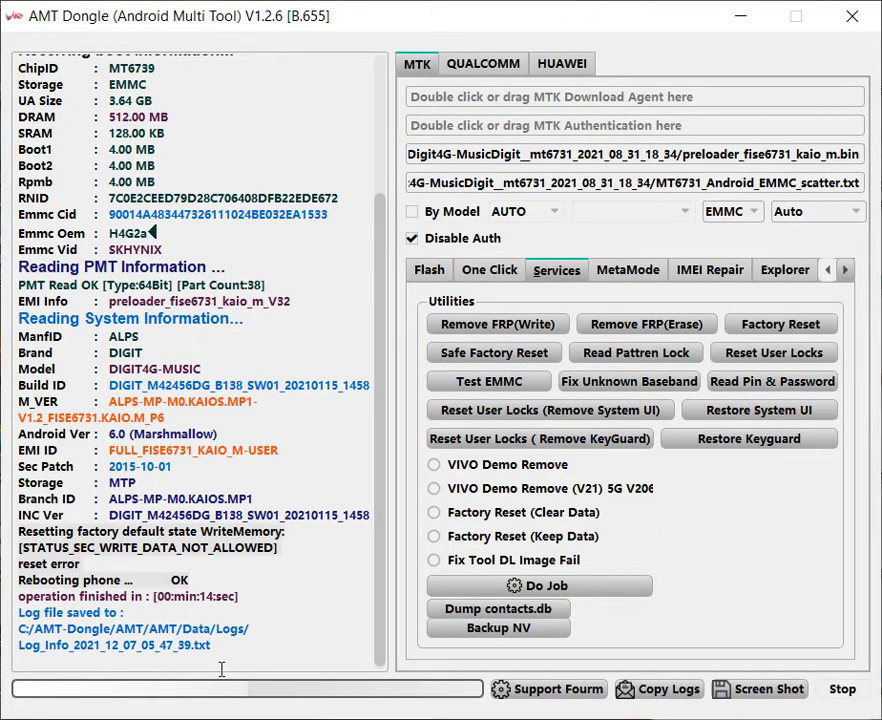